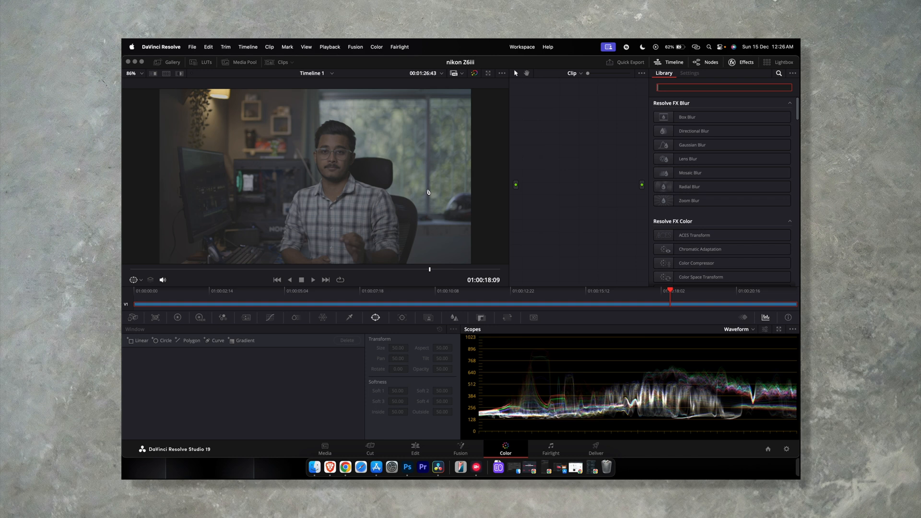
# Add a serial node and drop a Color Space Transform from the Effects Library onto node 01.
pyautogui.click(545, 173)
pyautogui.hotkey('alt', 's')
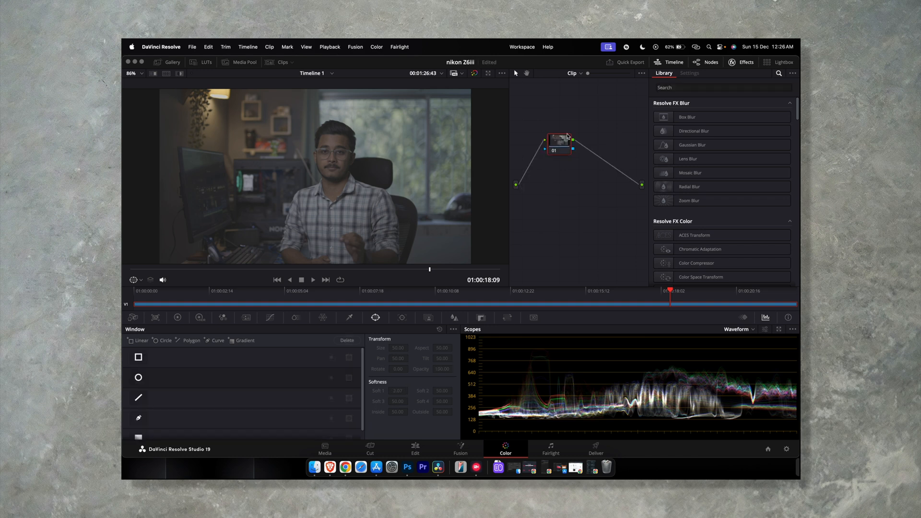
pyautogui.moveTo(544, 140); pyautogui.dragTo(550, 103)
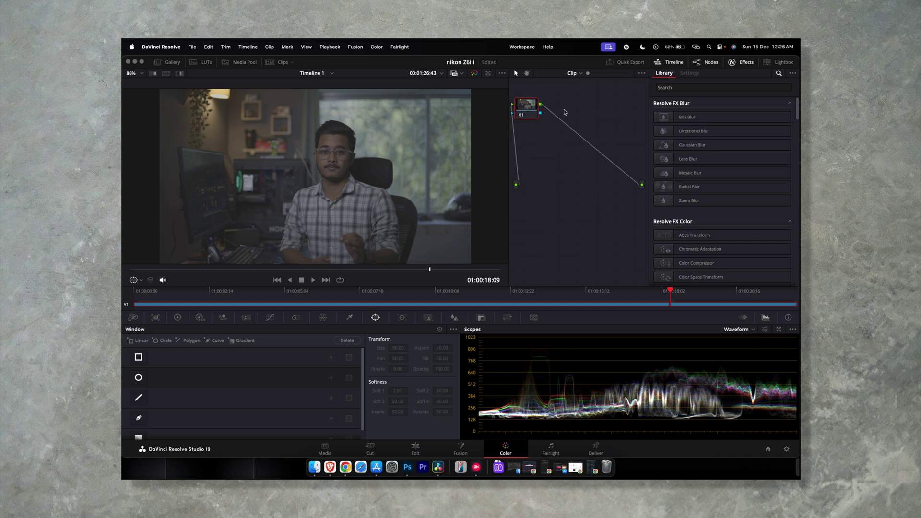
pyautogui.click(712, 88)
pyautogui.write('colo')
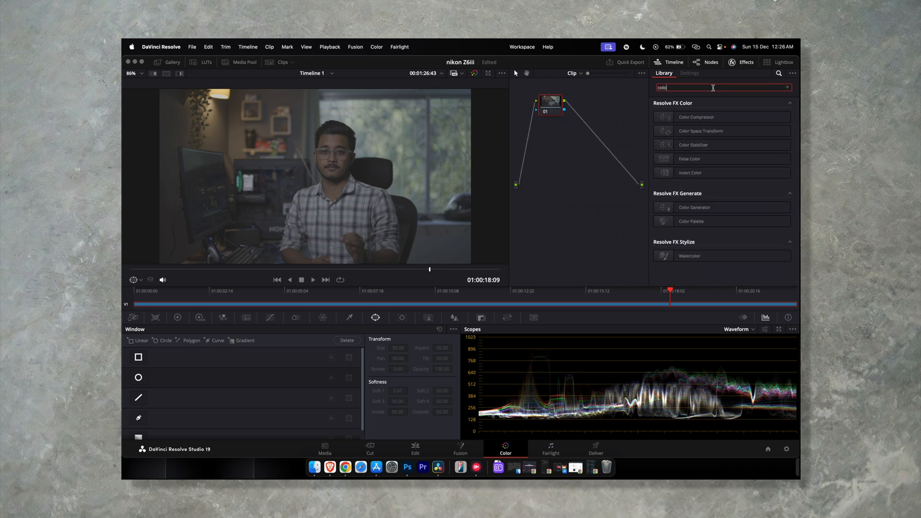
pyautogui.moveTo(700, 131)
pyautogui.mouseDown()
pyautogui.moveTo(570, 117)
pyautogui.moveTo(553, 105)
pyautogui.mouseUp()
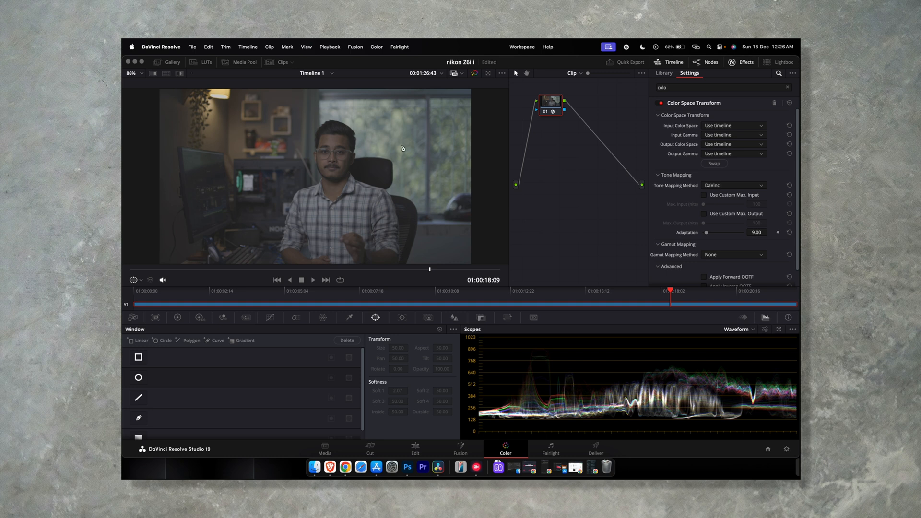
# Set node 01's transform input to Rec.2020 color space with Nikon N-Log gamma.
pyautogui.moveTo(553, 102); pyautogui.dragTo(548, 108)
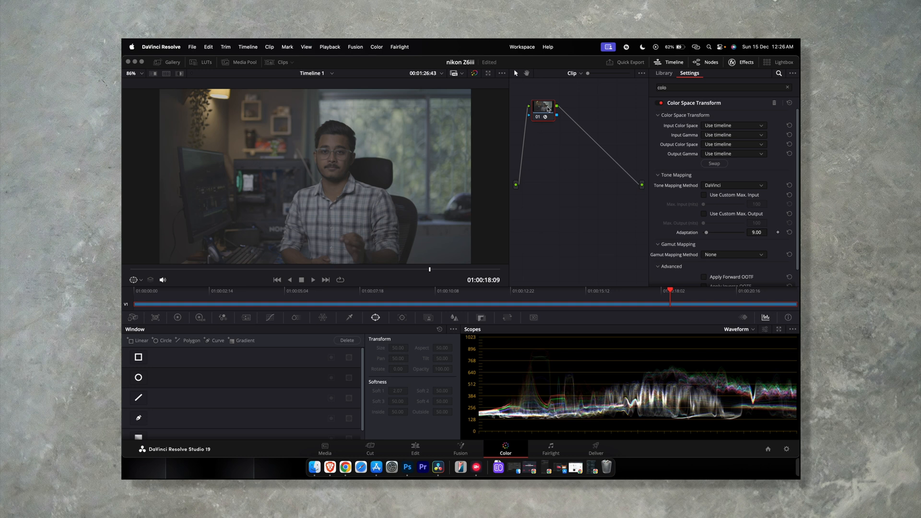
pyautogui.click(735, 126)
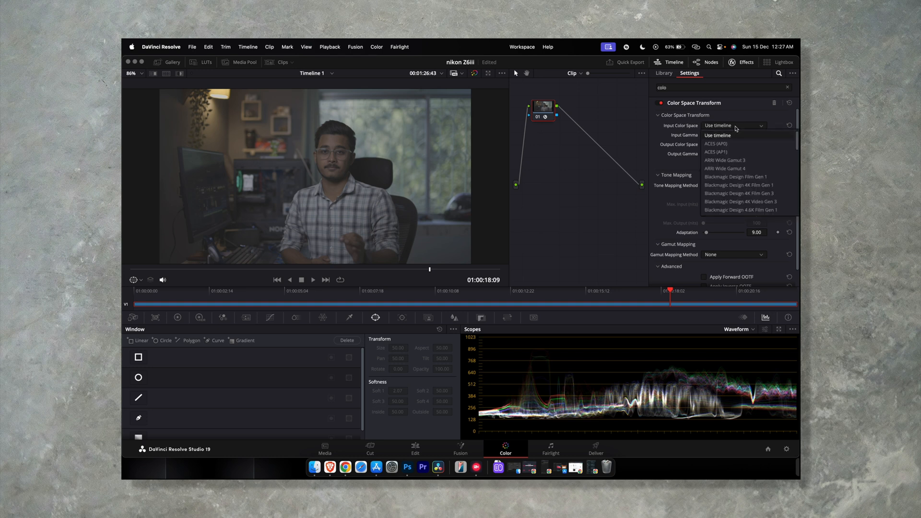
pyautogui.scroll(-5, 728, 180)
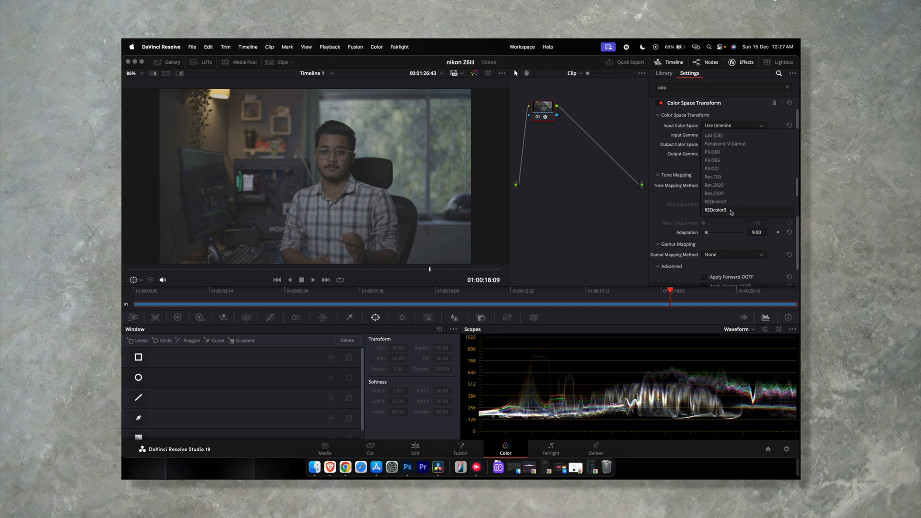
pyautogui.click(716, 186)
pyautogui.click(734, 136)
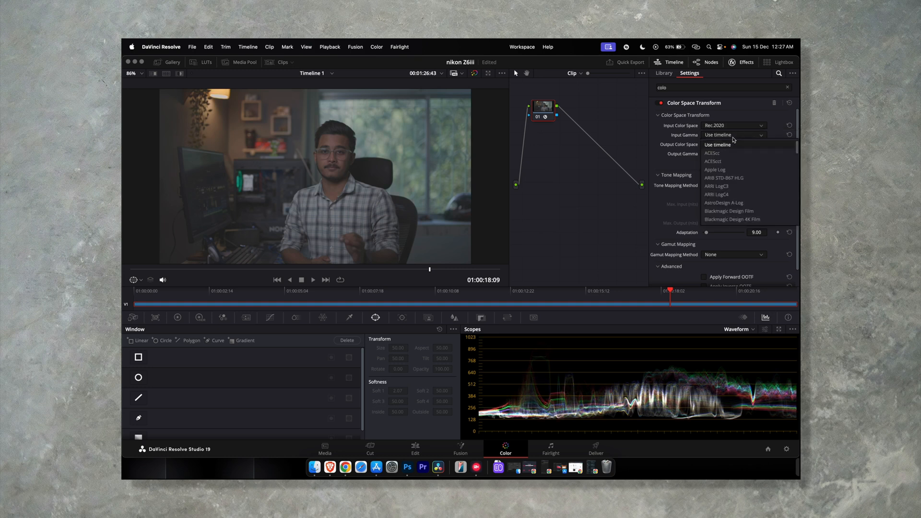
pyautogui.scroll(-5, 734, 179)
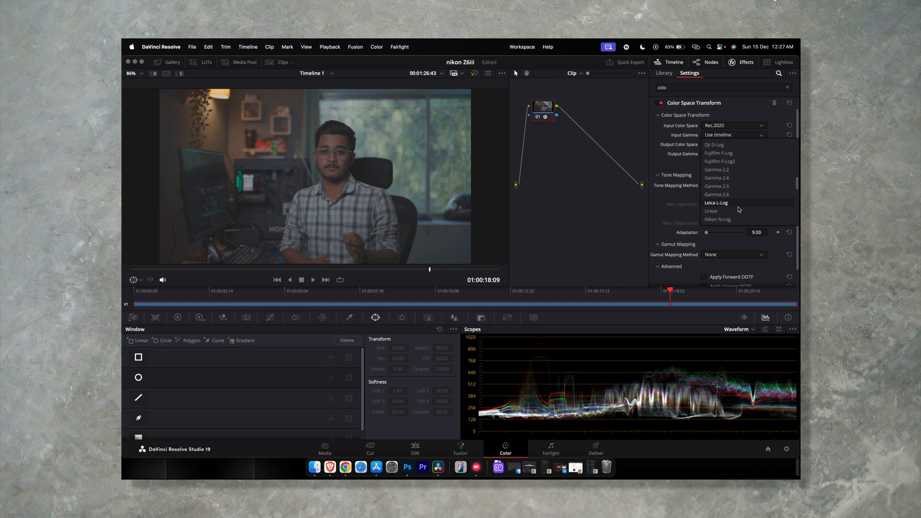
pyautogui.click(736, 146)
# Set its output to DaVinci Wide Gamut color space with DaVinci Intermediate gamma.
pyautogui.click(736, 146)
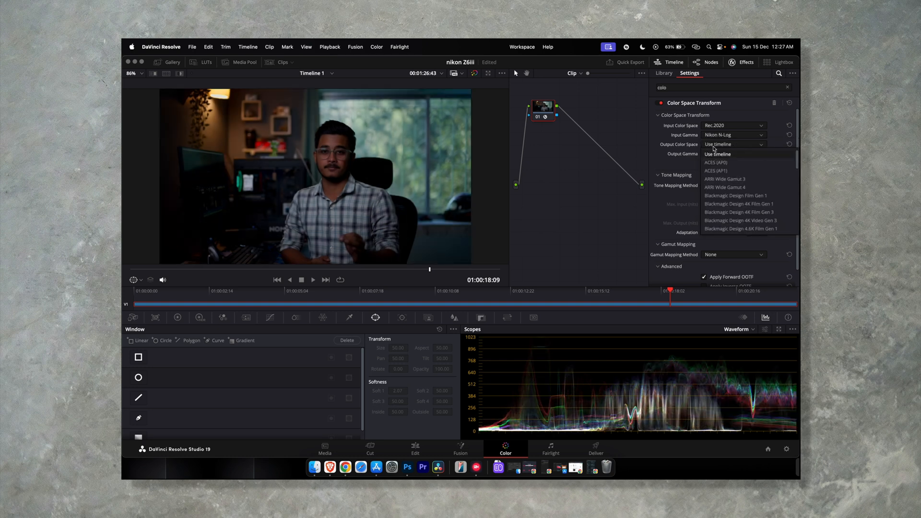
pyautogui.scroll(-3, 727, 165)
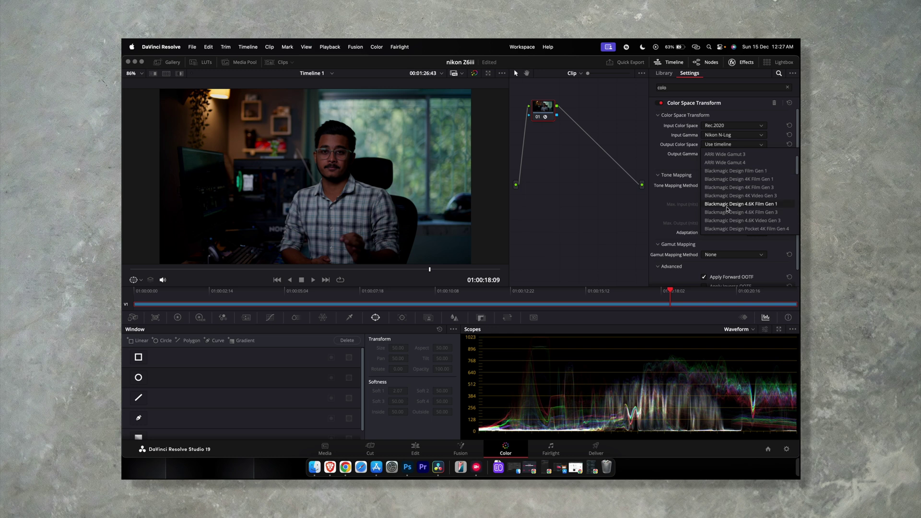
pyautogui.scroll(-3, 741, 173)
pyautogui.click(737, 178)
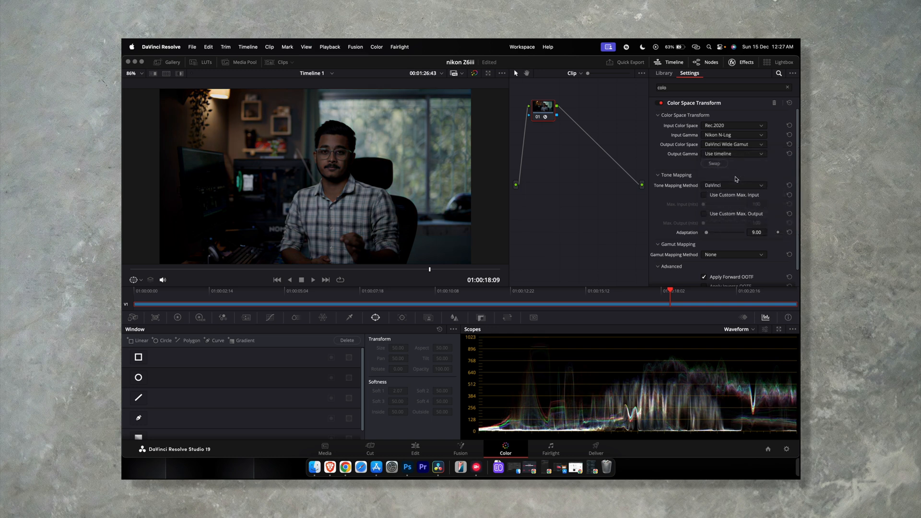
pyautogui.click(732, 154)
pyautogui.scroll(-3, 735, 202)
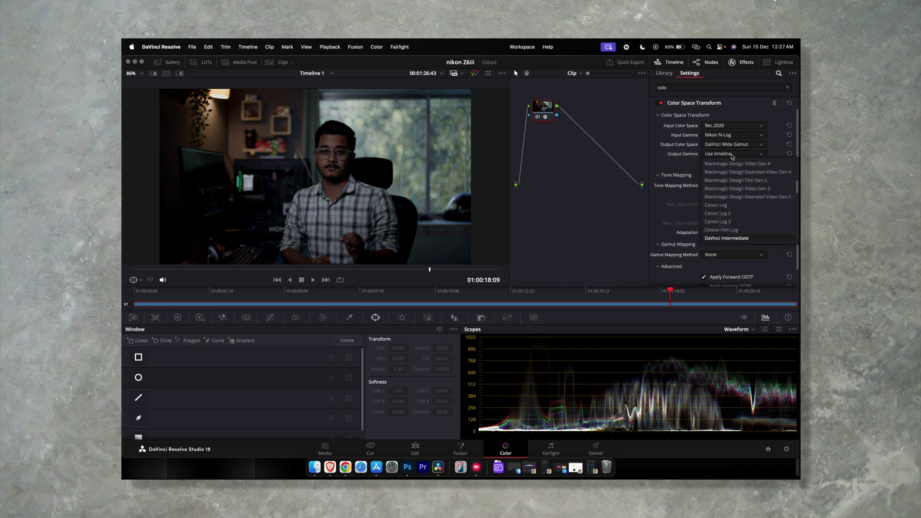
pyautogui.click(734, 237)
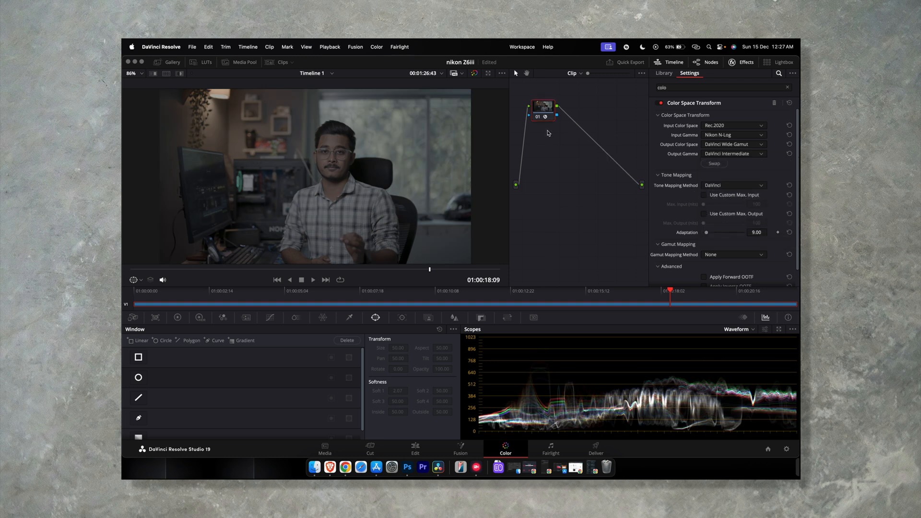
# Apply a Color Space Transform to node 02 and compare it against node 01's settings.
pyautogui.moveTo(579, 108); pyautogui.dragTo(622, 108)
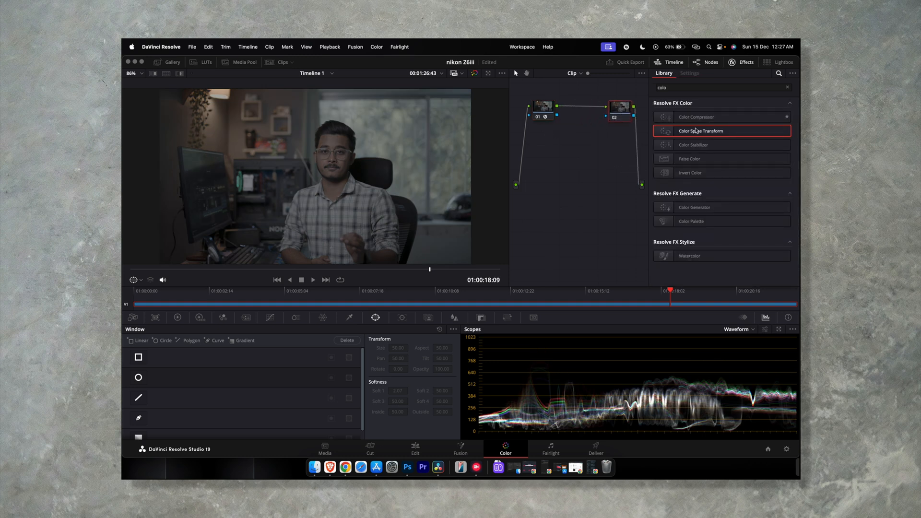
pyautogui.moveTo(701, 131)
pyautogui.mouseDown()
pyautogui.moveTo(631, 122)
pyautogui.moveTo(622, 109)
pyautogui.mouseUp()
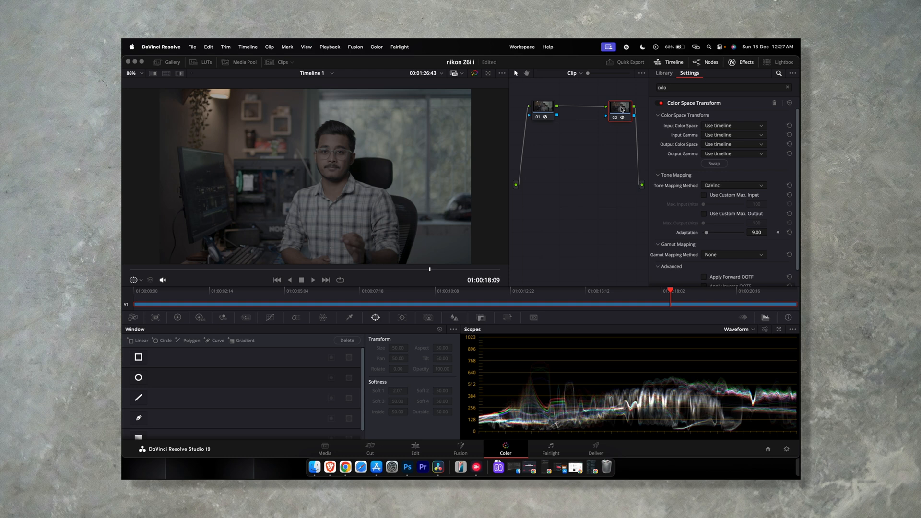
pyautogui.click(542, 109)
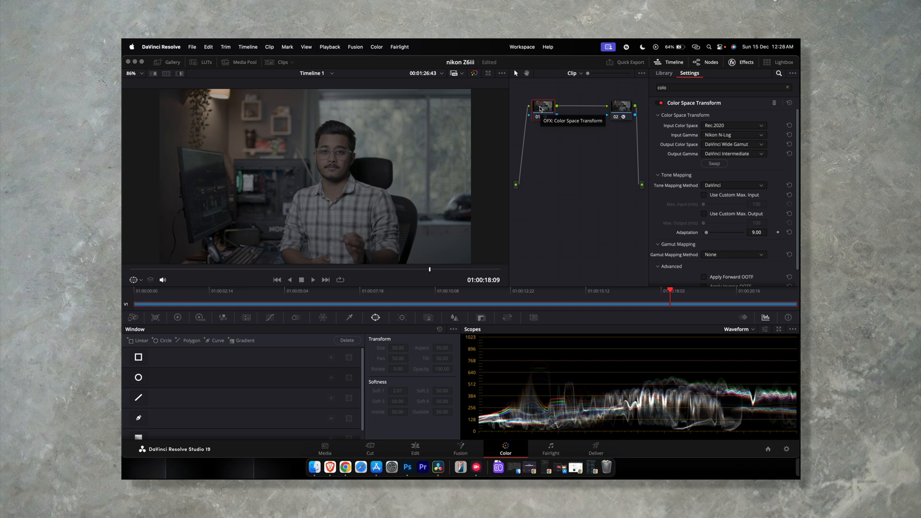
pyautogui.click(618, 109)
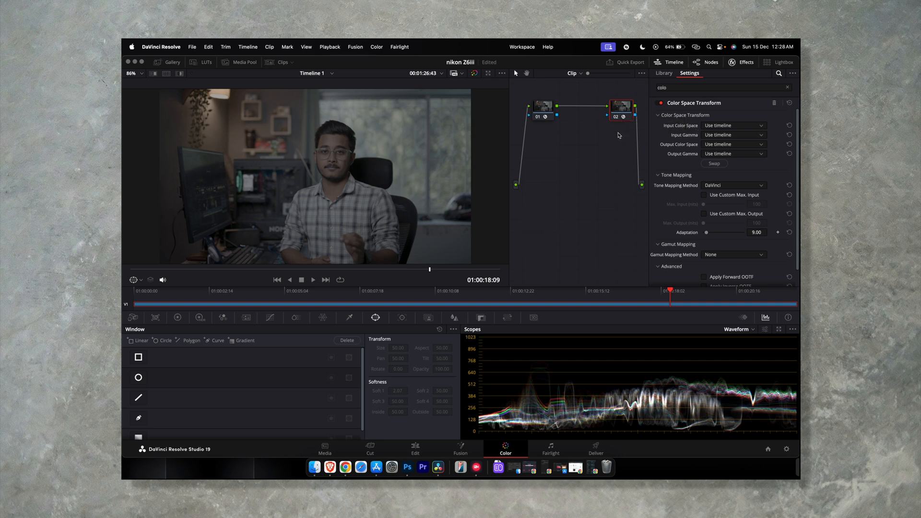
# Set node 02's transform input to DaVinci Wide Gamut with DaVinci Intermediate gamma.
pyautogui.click(721, 128)
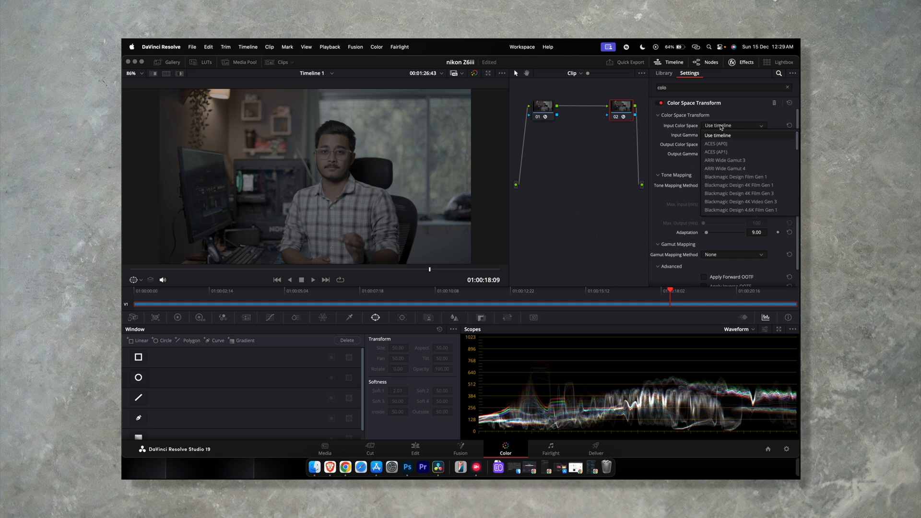
pyautogui.scroll(-5, 727, 166)
pyautogui.click(731, 136)
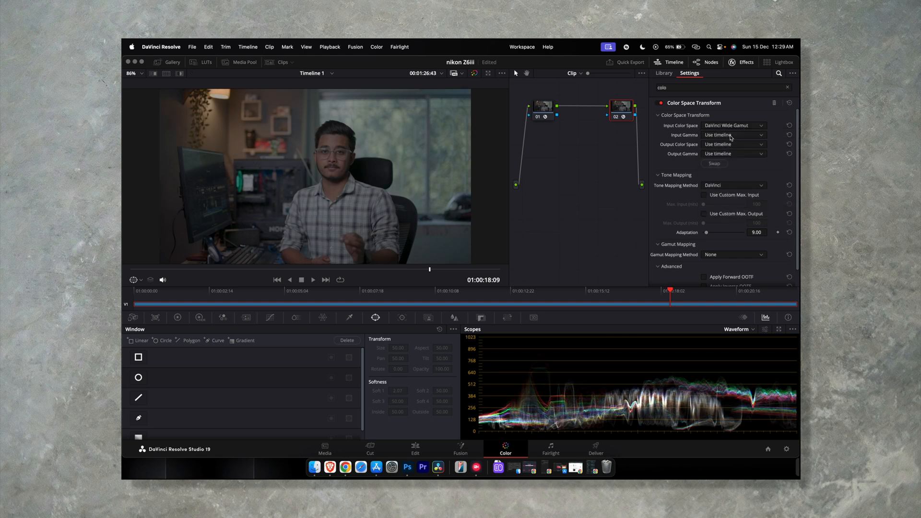
pyautogui.click(731, 135)
pyautogui.click(737, 213)
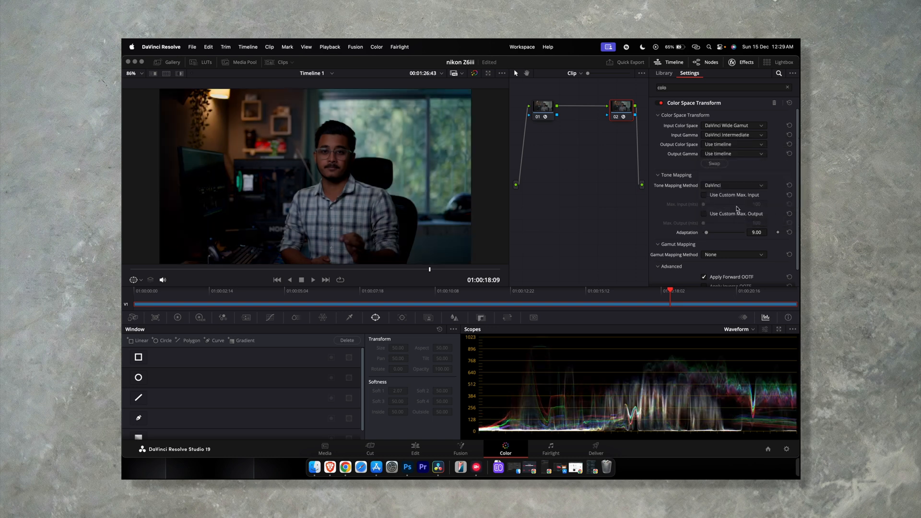
# Set its output to Rec.709 with Rec.709-A gamma and move the node lower on the graph.
pyautogui.click(731, 145)
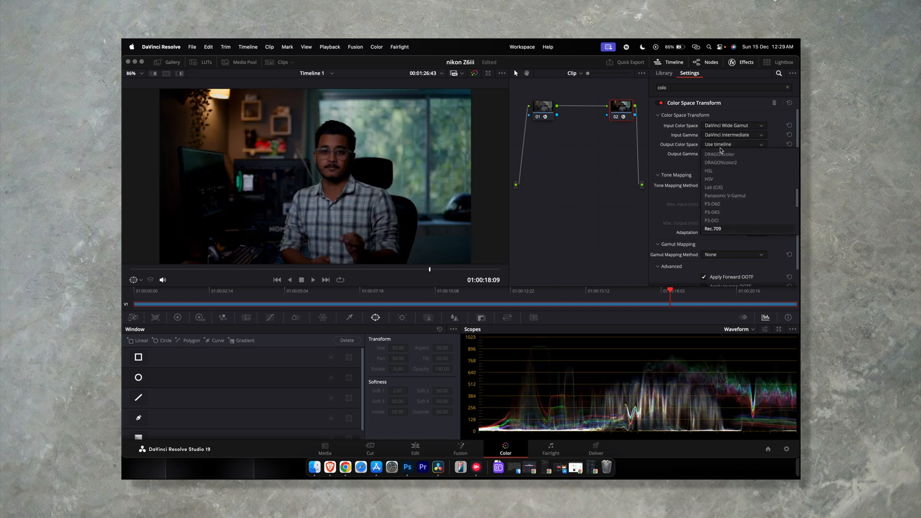
pyautogui.scroll(-5, 727, 187)
pyautogui.click(729, 154)
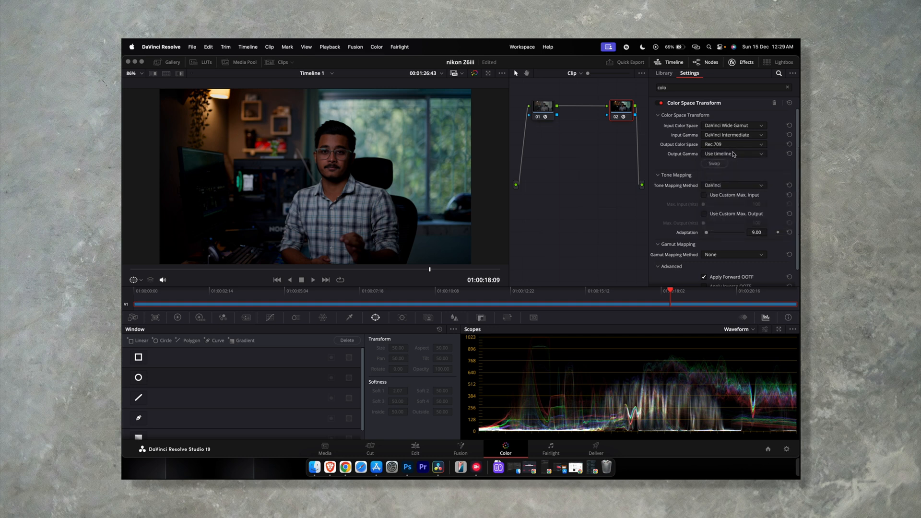
pyautogui.click(731, 154)
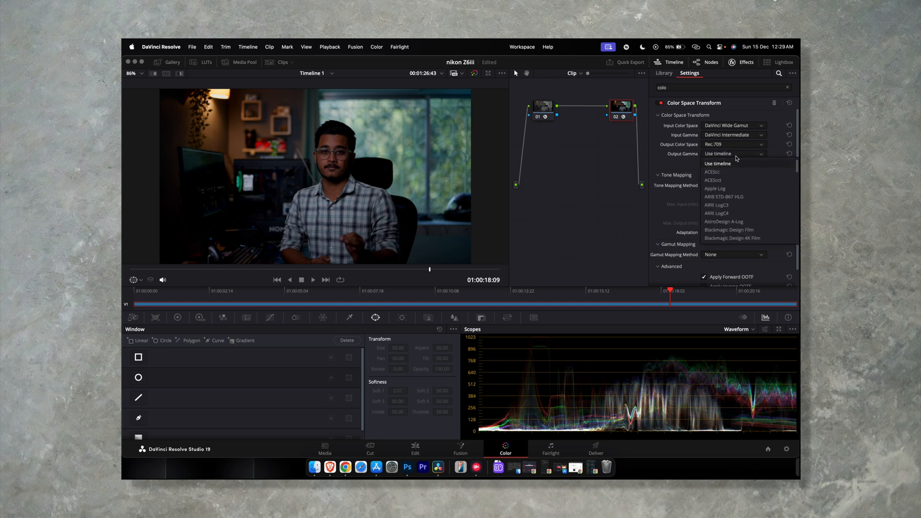
pyautogui.scroll(-5, 731, 187)
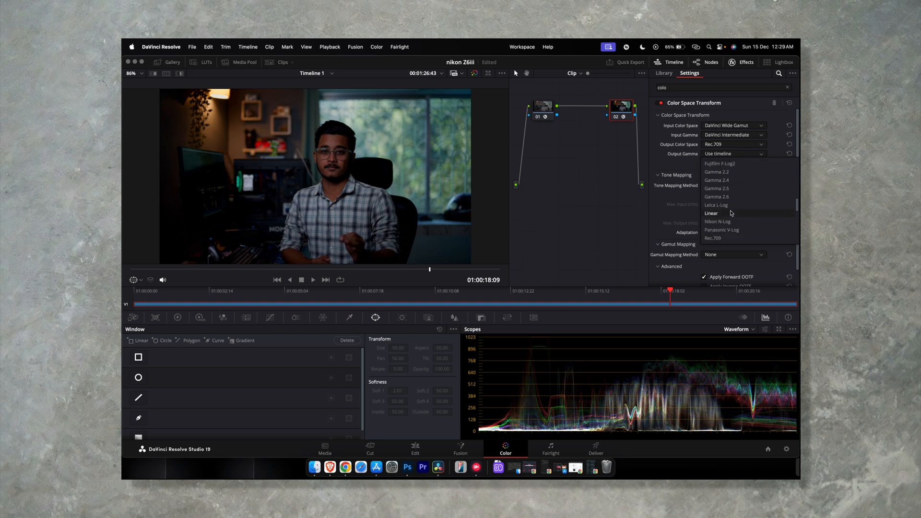
pyautogui.scroll(-1, 735, 230)
pyautogui.click(733, 239)
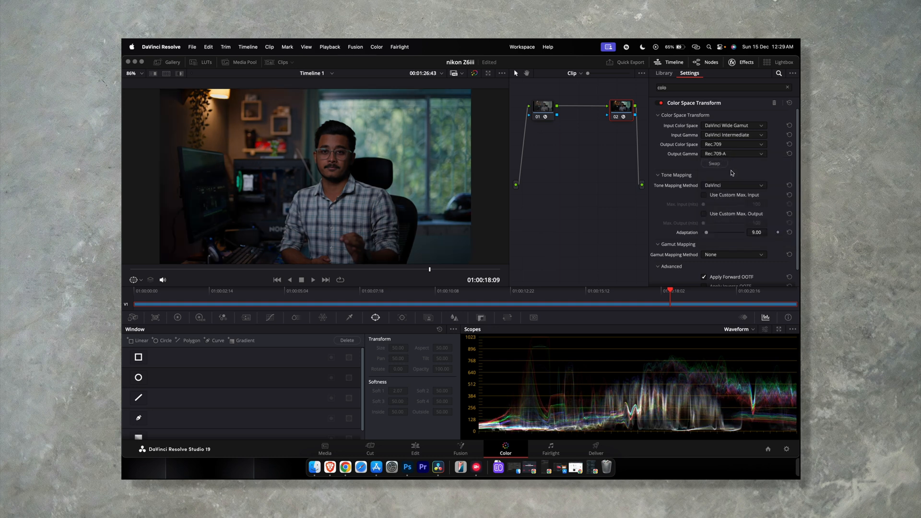
pyautogui.moveTo(620, 108); pyautogui.dragTo(620, 249)
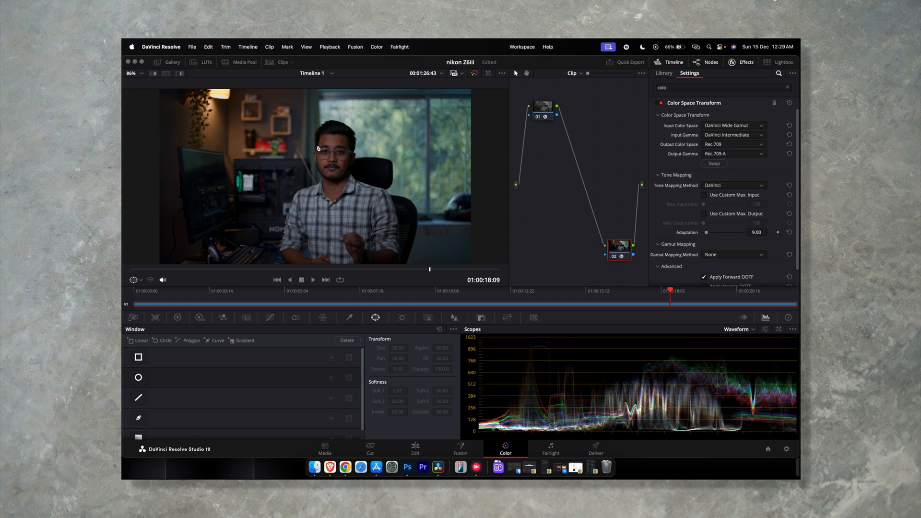
# Insert a new grading node between the input transform and the output transform.
pyautogui.click(548, 109)
pyautogui.hotkey('alt', 's')
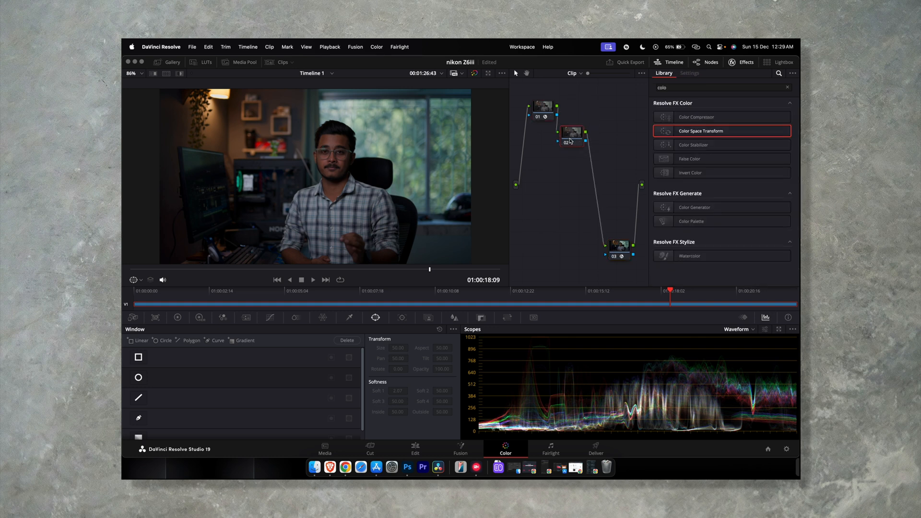
pyautogui.moveTo(580, 110); pyautogui.dragTo(559, 144)
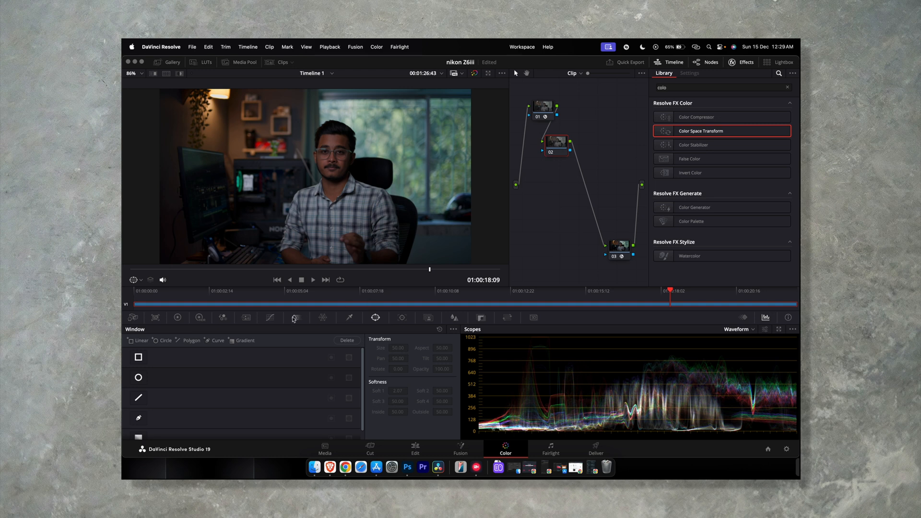
# Shape the custom curve to brighten the image and deepen the shadows.
pyautogui.click(270, 317)
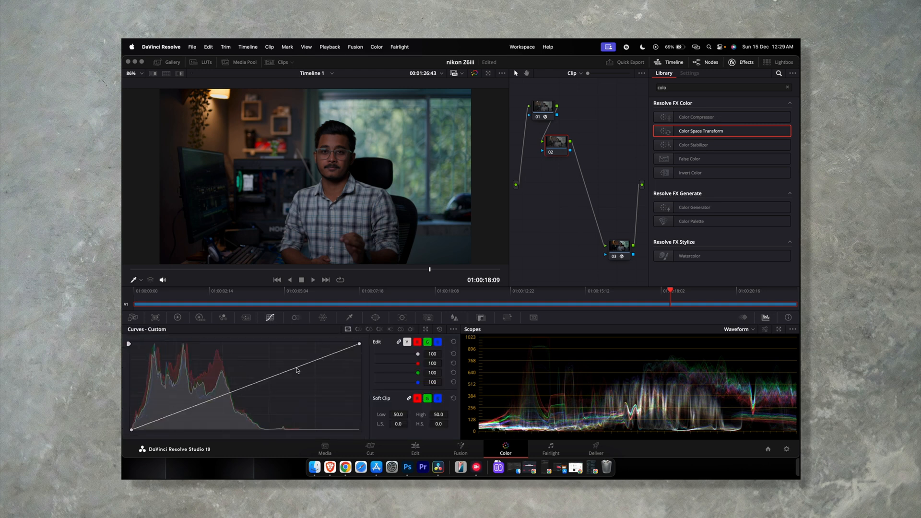
pyautogui.moveTo(296, 370); pyautogui.dragTo(304, 360)
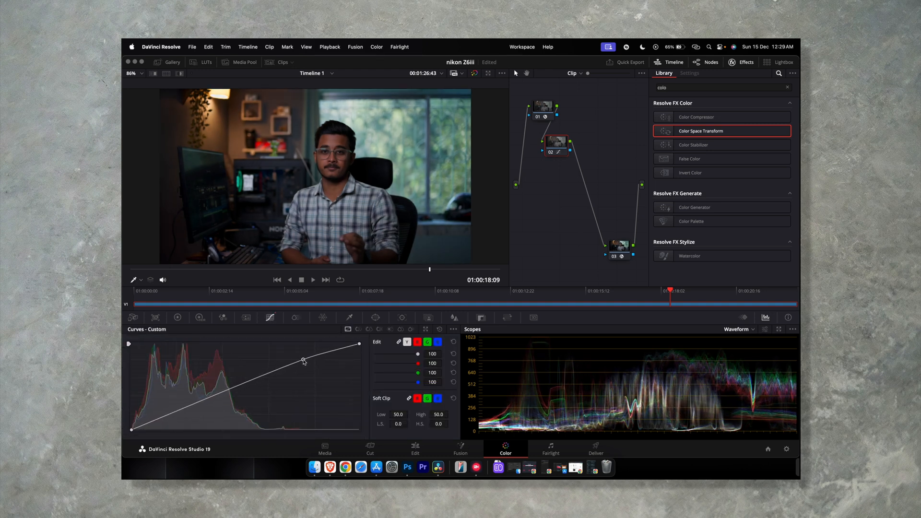
pyautogui.moveTo(174, 411); pyautogui.dragTo(177, 414)
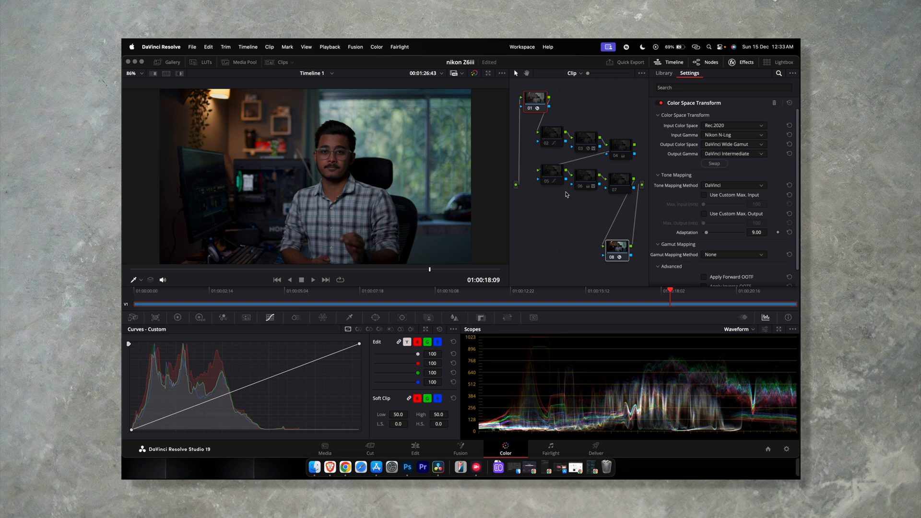
# Box-select grading nodes 02–07 and toggle them on and off to compare the grade.
pyautogui.moveTo(637, 136); pyautogui.dragTo(546, 190)
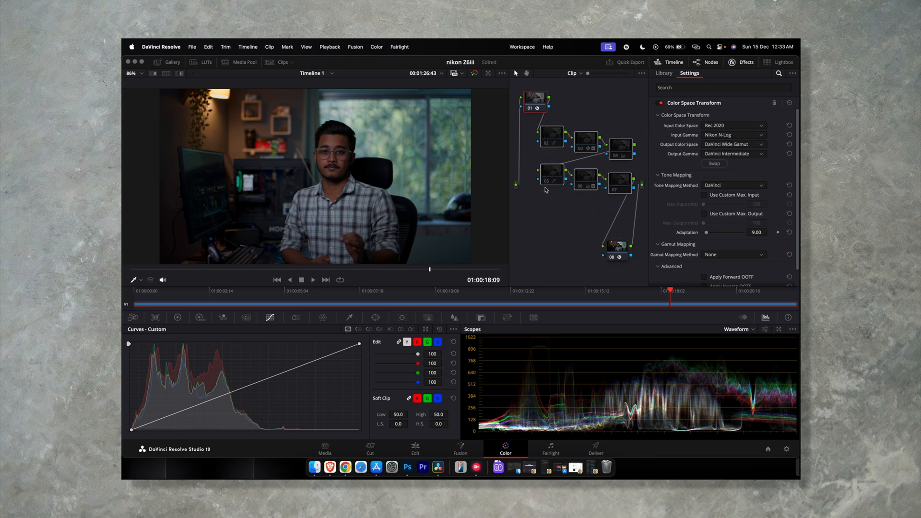
pyautogui.hotkey('ctrl', 'd')
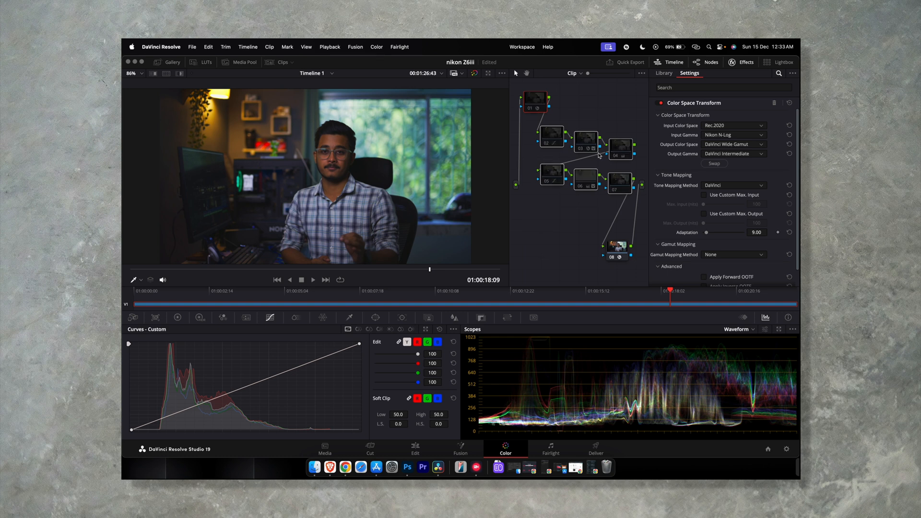
pyautogui.hotkey('ctrl', 'd')
pyautogui.hotkey('ctrl', 'd')
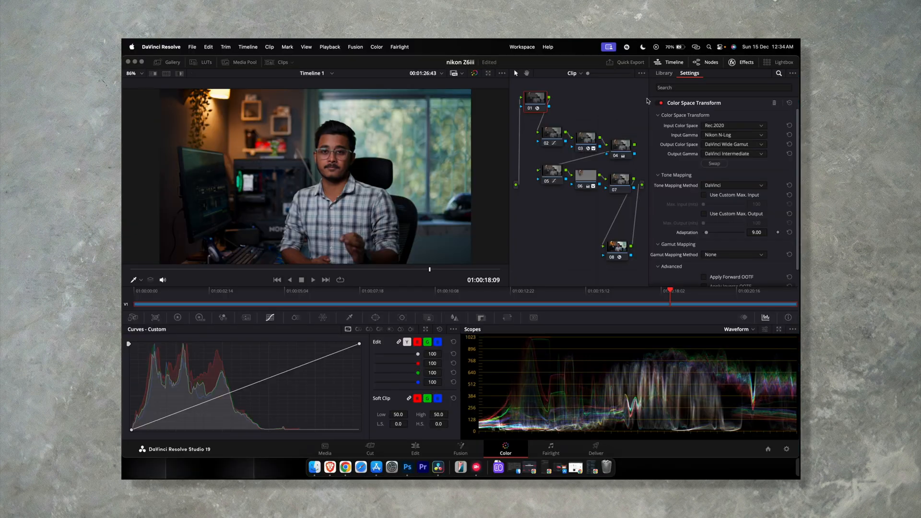
# Move output node 08 up and tidy the node graph layout.
pyautogui.moveTo(616, 246); pyautogui.dragTo(616, 213)
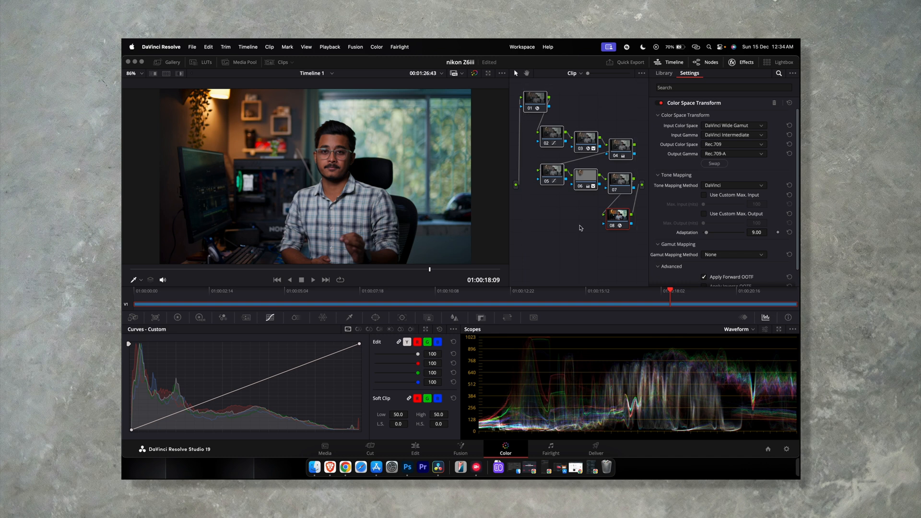
pyautogui.scroll(-1, 621, 225)
pyautogui.moveTo(620, 224); pyautogui.dragTo(625, 239)
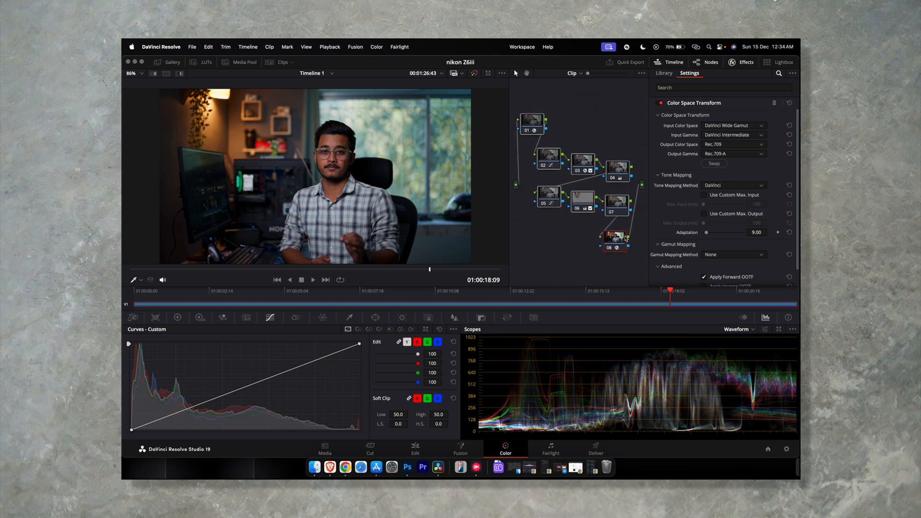